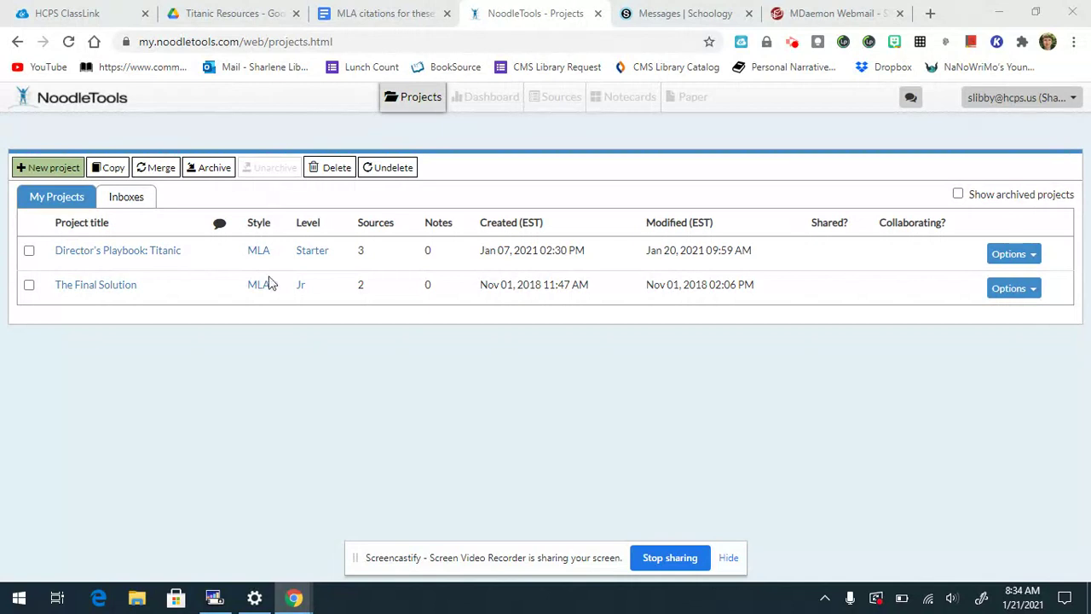
Step: Open the 'Director's Playbook: Titanic' project from the NoodleTools projects list
left_click(410, 112)
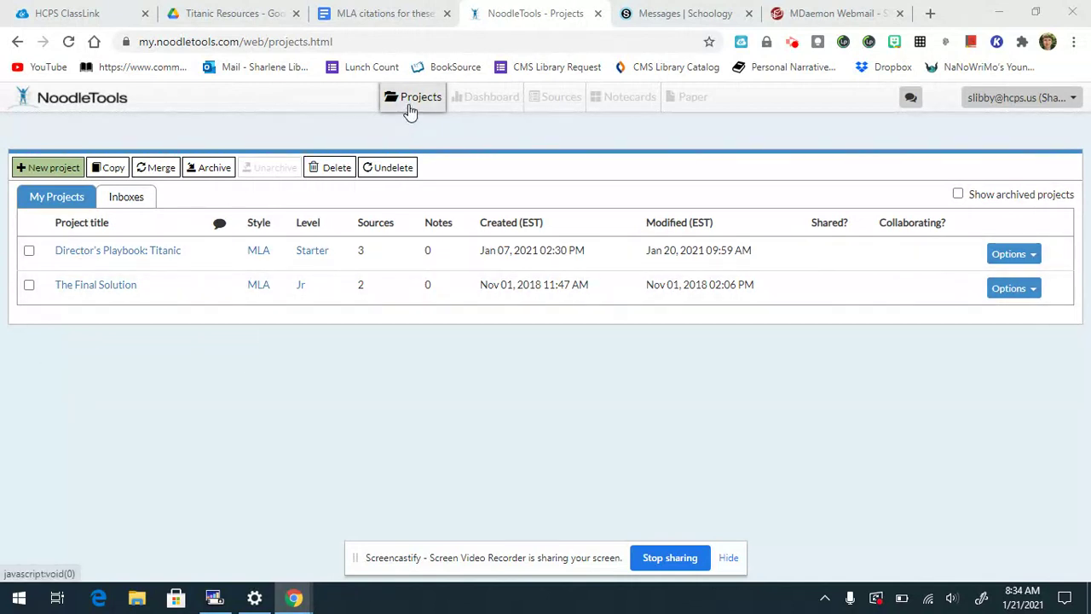
left_click(126, 251)
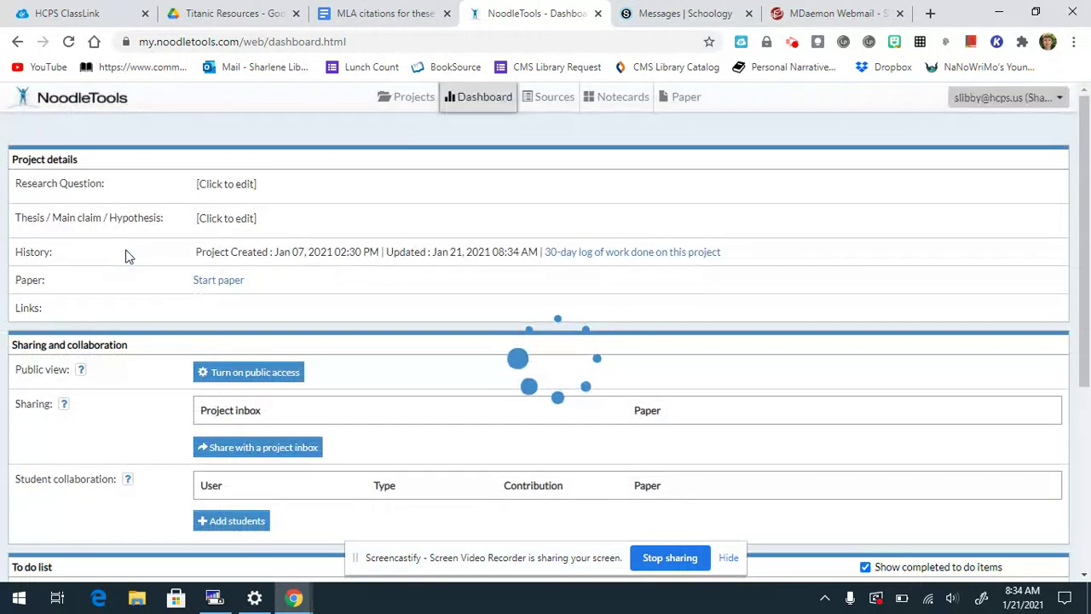
Step: Show the project's sources and bring up the Print/Export choices for Google Docs export
left_click(546, 98)
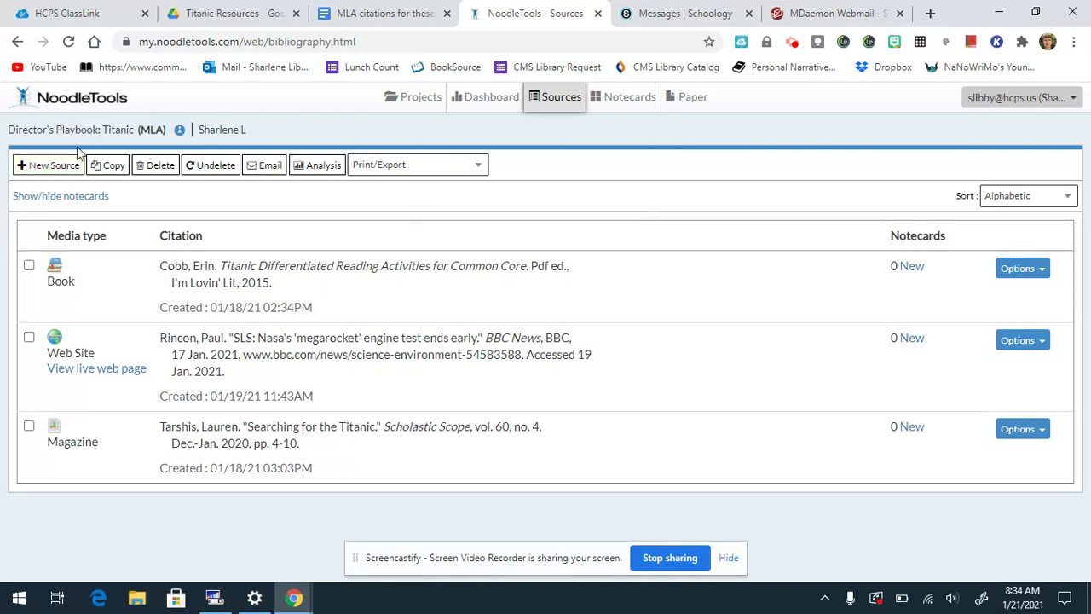
left_click(413, 166)
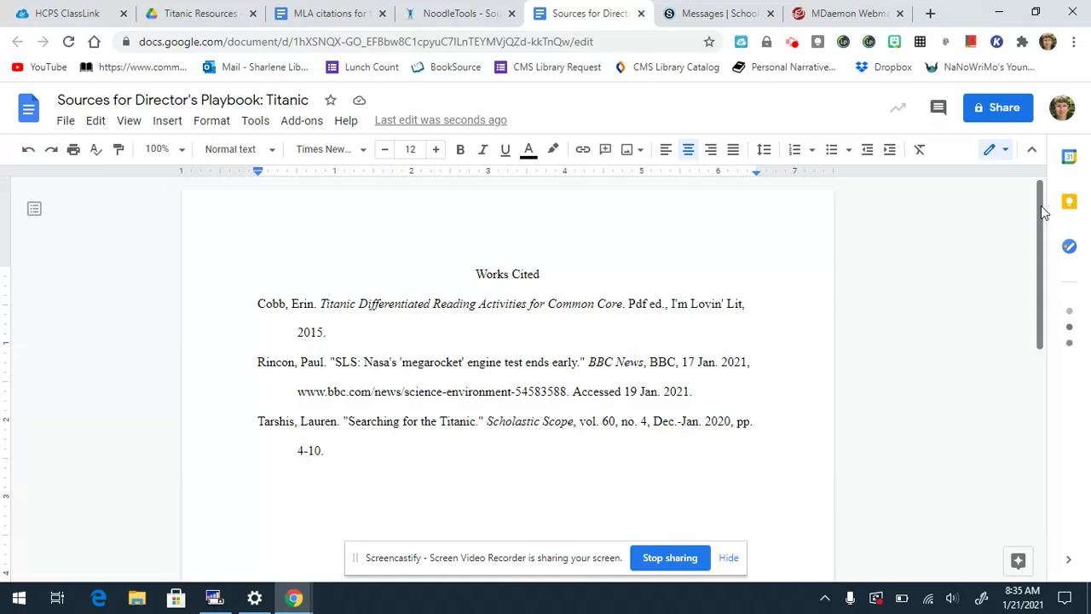
mouse_move(1042, 212)
left_mouse_down()
mouse_move(1047, 253)
mouse_move(1047, 219)
left_mouse_up()
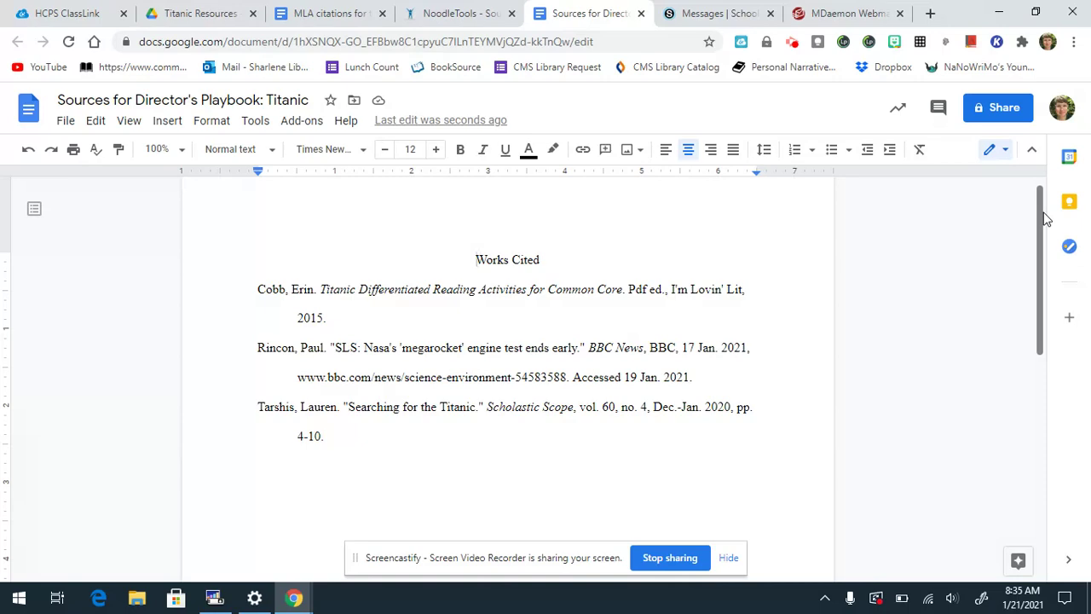
Step: In Schoology, go to Language Arts 7 1(A) > Stuff for today > Titanic Research Project > Titanic Research Sources, and open its citations link
left_click(726, 17)
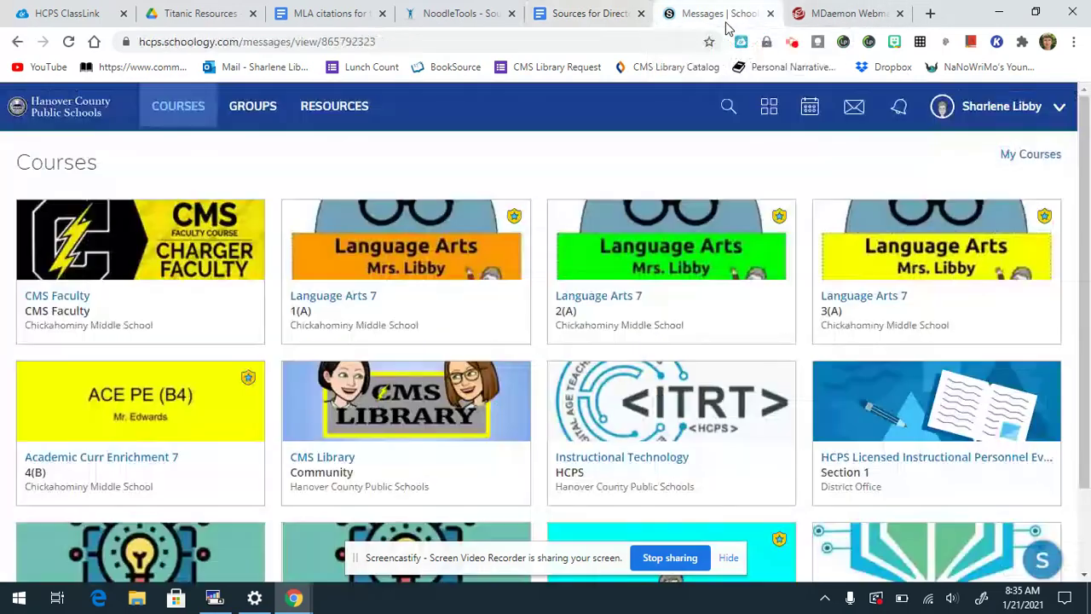
left_click(434, 295)
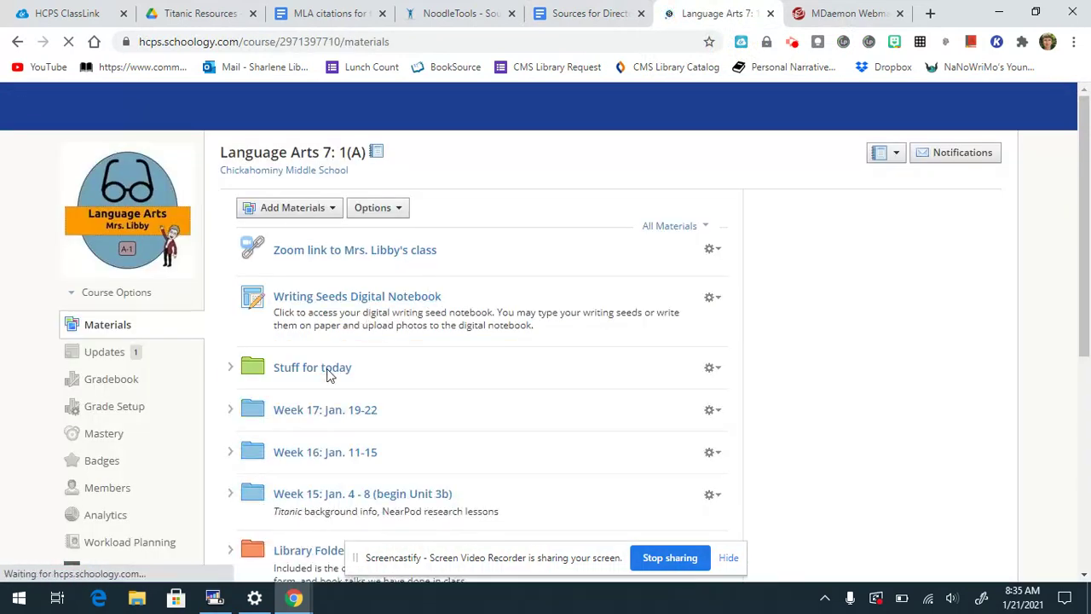
left_click(329, 374)
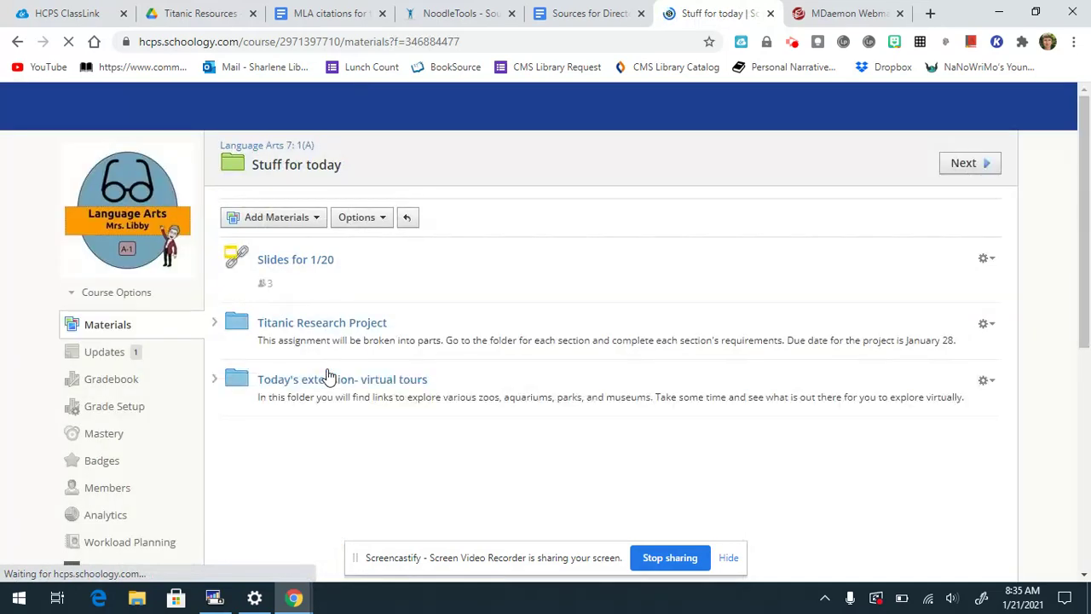
left_click(331, 331)
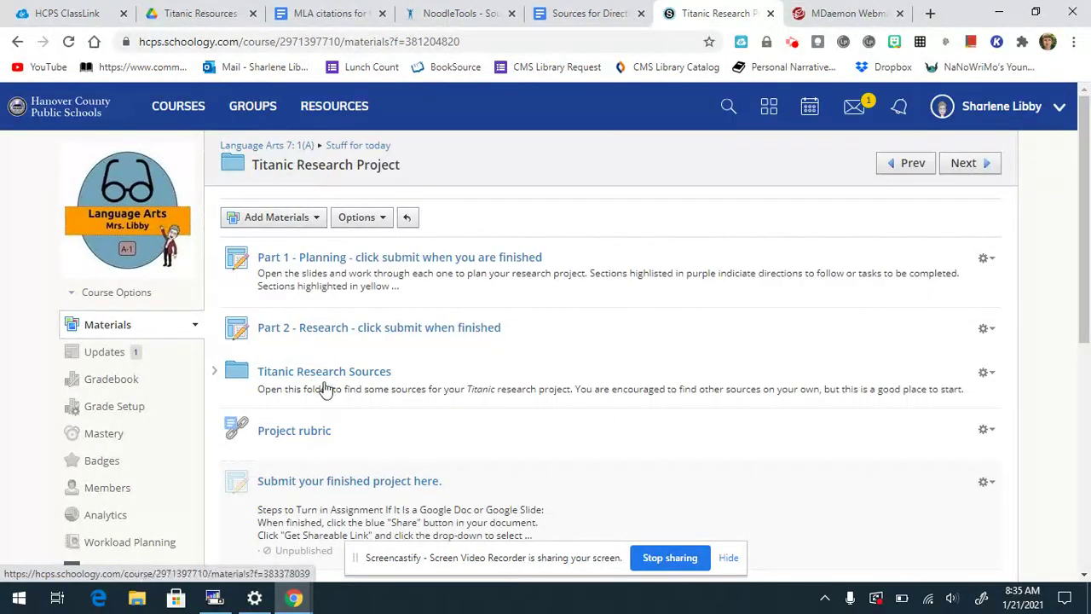
left_click(325, 374)
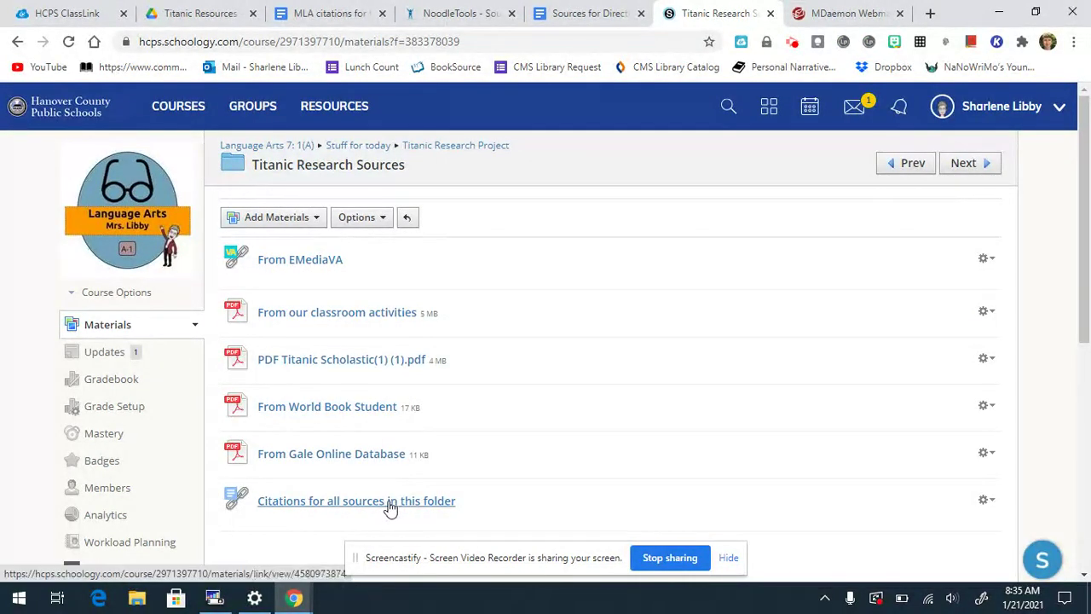
left_click_drag(389, 500, 475, 345)
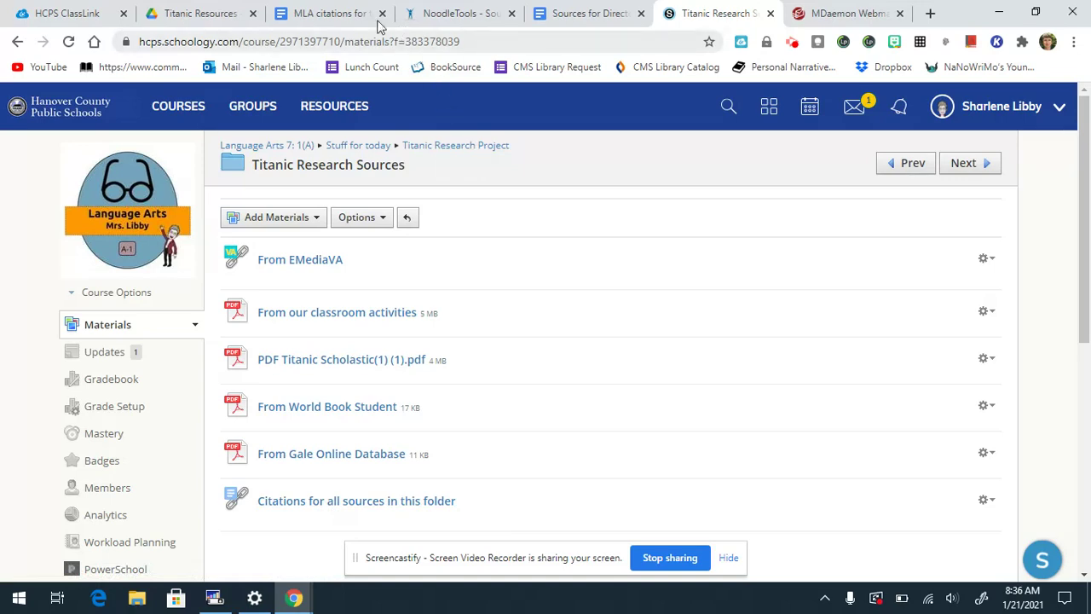
Step: Select the first eMediaVA Titanic citation in the 'MLA citations for these resources' document
left_click(329, 16)
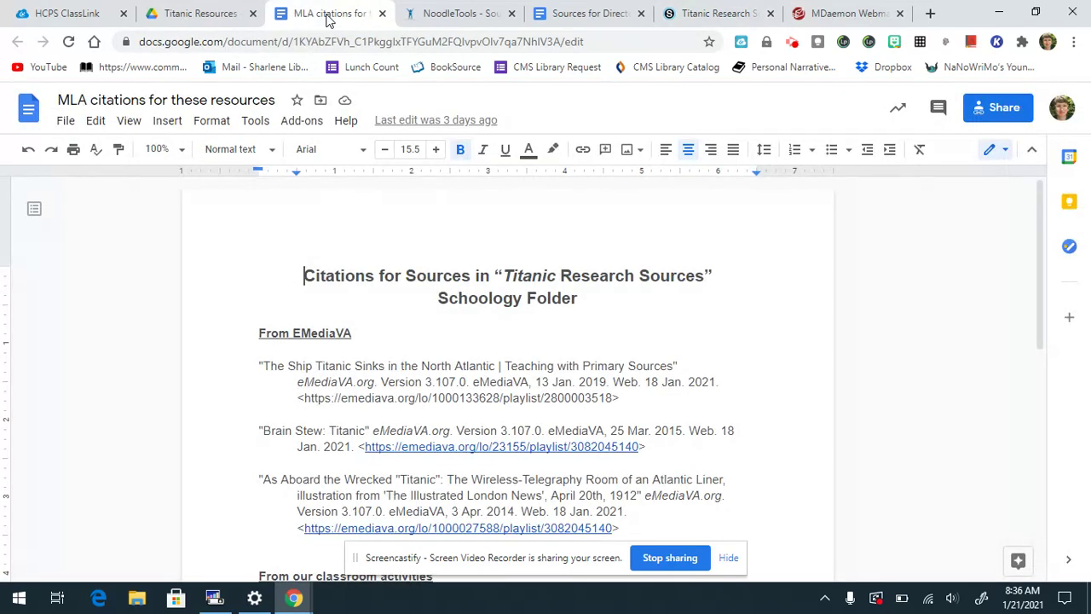
mouse_move(1042, 202)
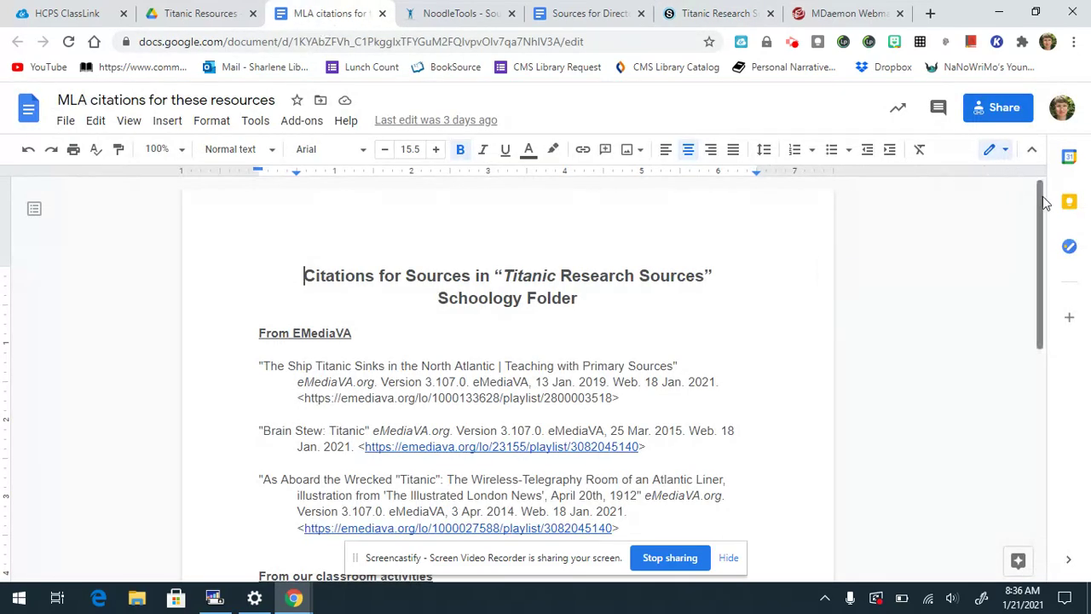
mouse_move(1046, 201)
left_mouse_down()
mouse_move(1051, 239)
mouse_move(1041, 240)
left_mouse_up()
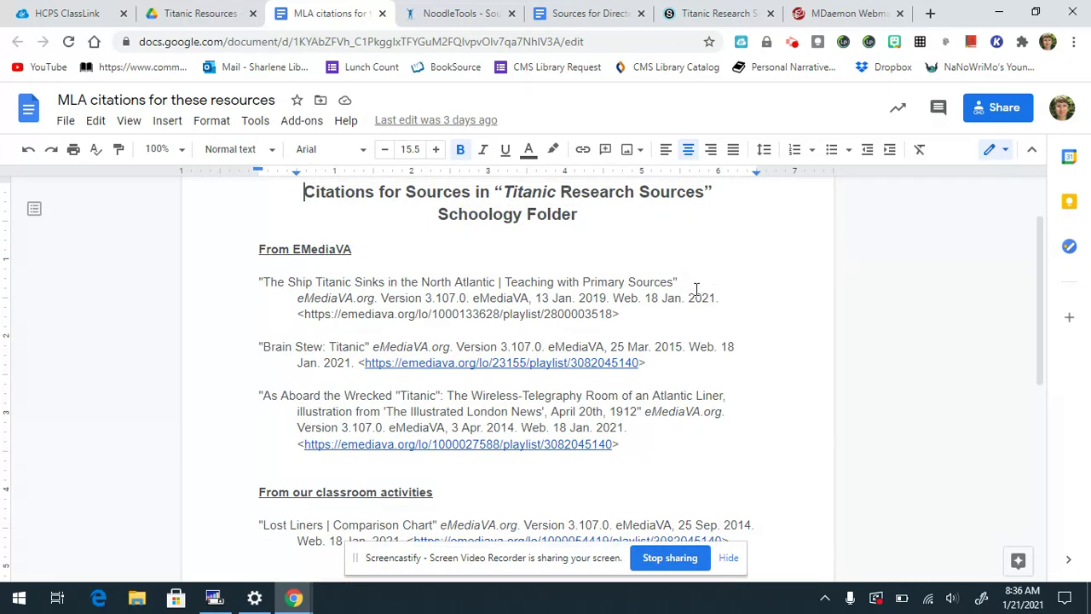
mouse_move(621, 314)
left_mouse_down()
mouse_move(325, 279)
mouse_move(250, 284)
left_mouse_up()
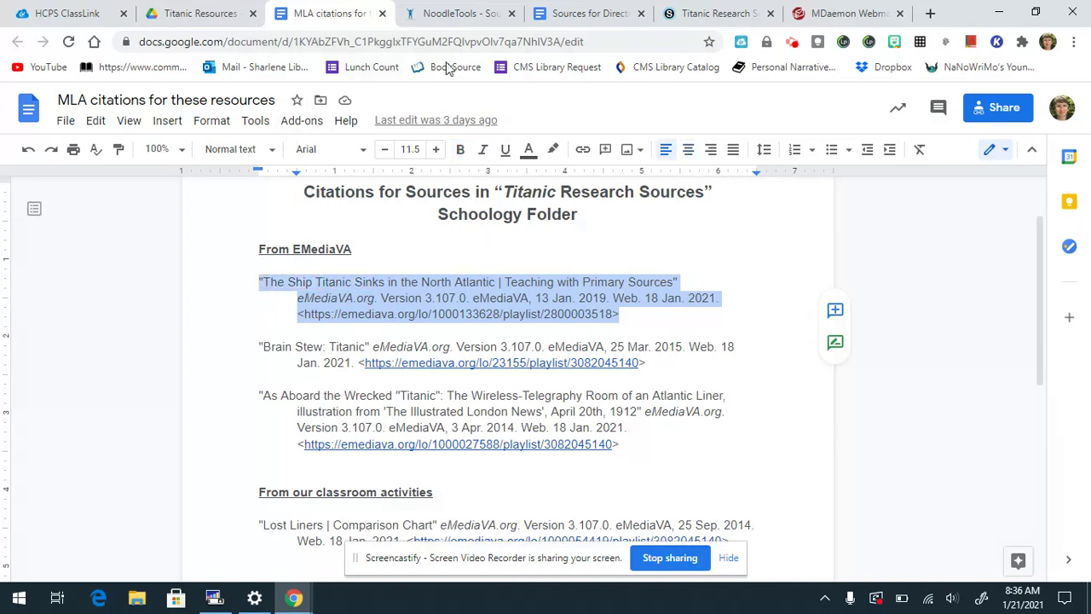
Step: Paste the eMediaVA 'Ship Titanic Sinks' citation on a new line after Rincon, ending it so the URL links
left_click(596, 15)
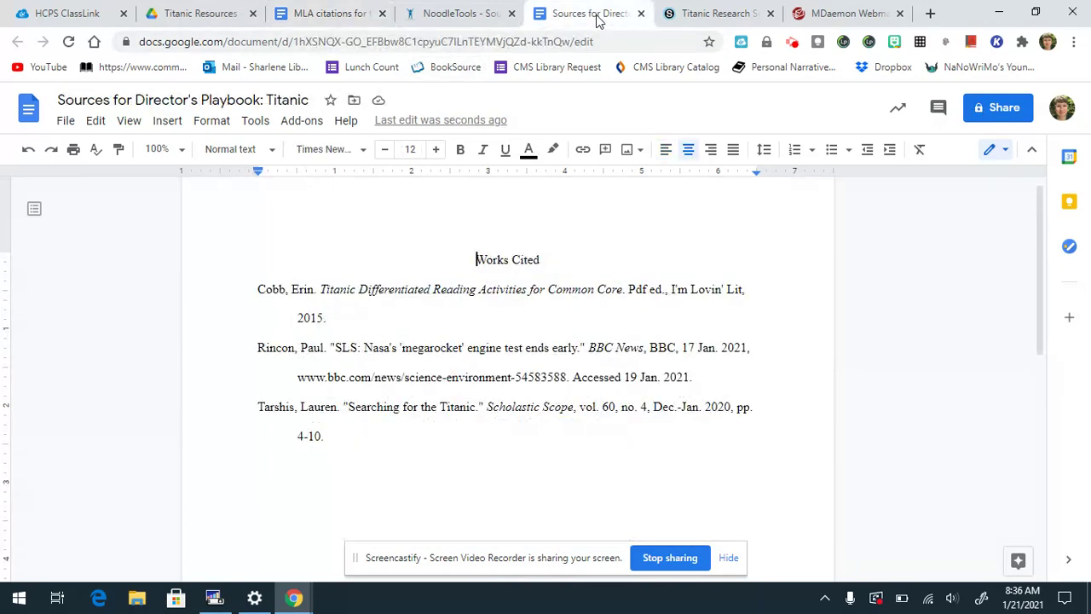
mouse_move(1040, 245)
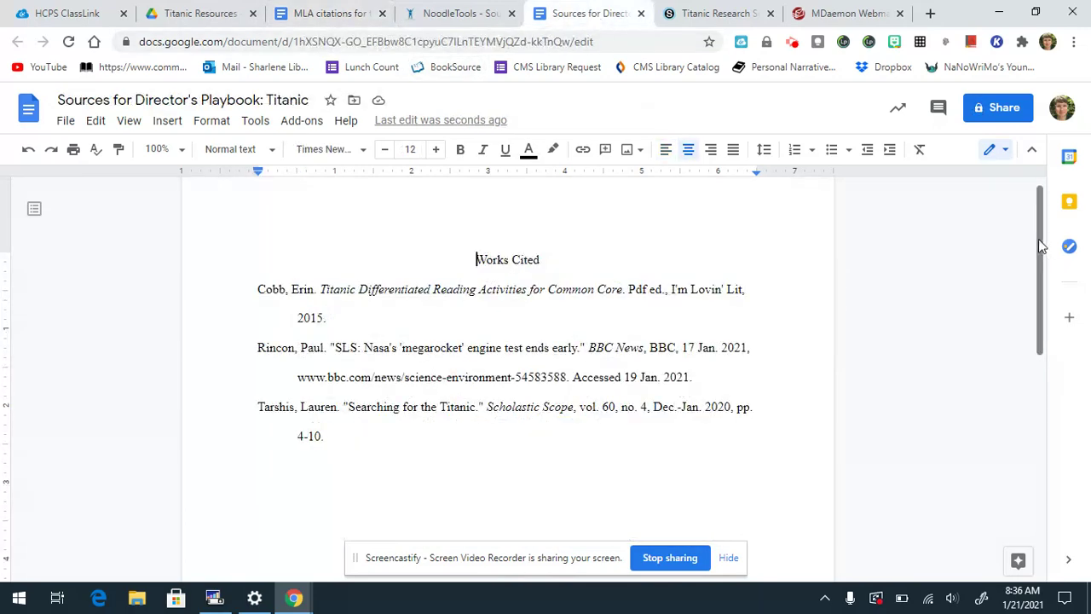
mouse_move(1040, 245)
left_mouse_down()
mouse_move(1045, 258)
mouse_move(1043, 246)
left_mouse_up()
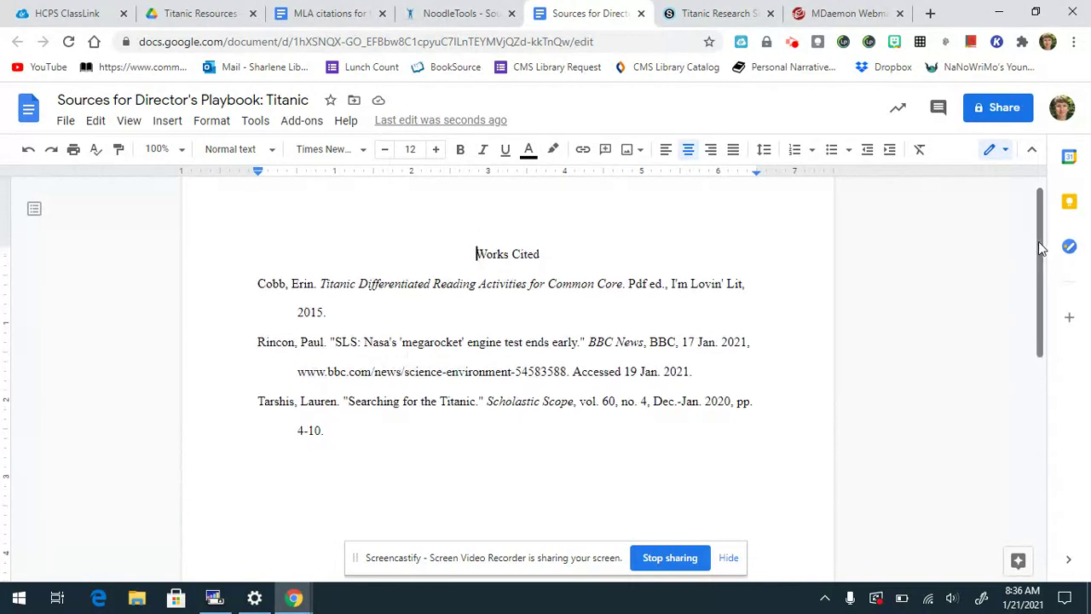
left_click(341, 17)
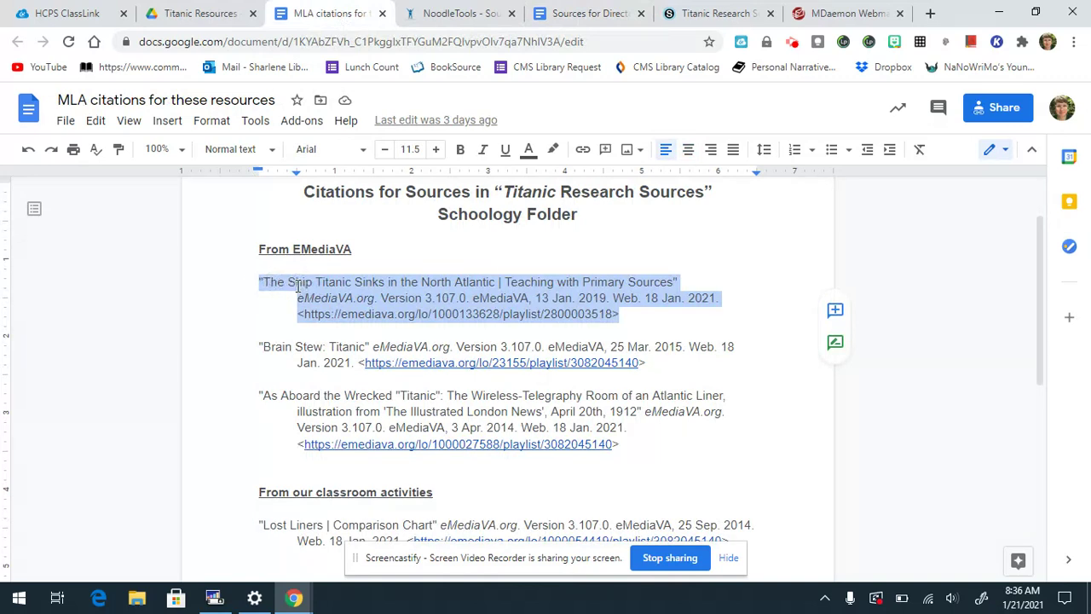
left_click(569, 19)
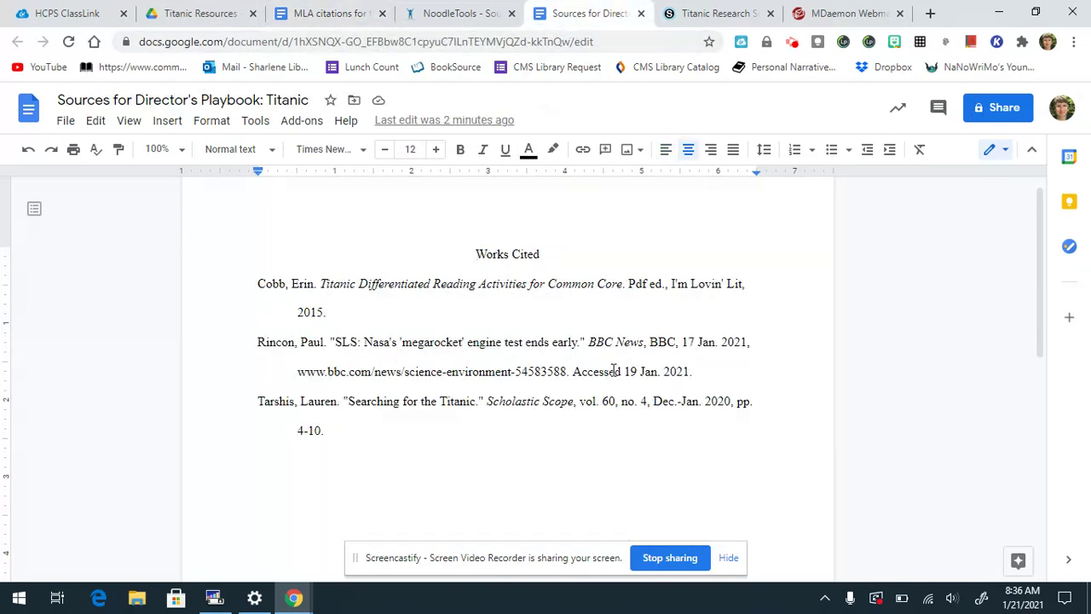
left_click(728, 371)
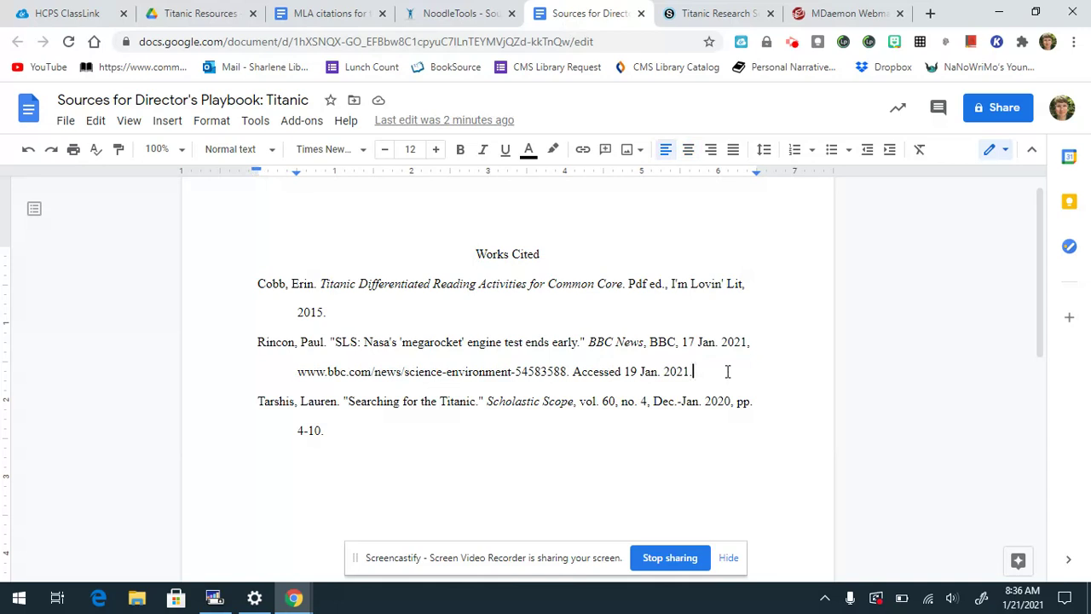
key("Return")
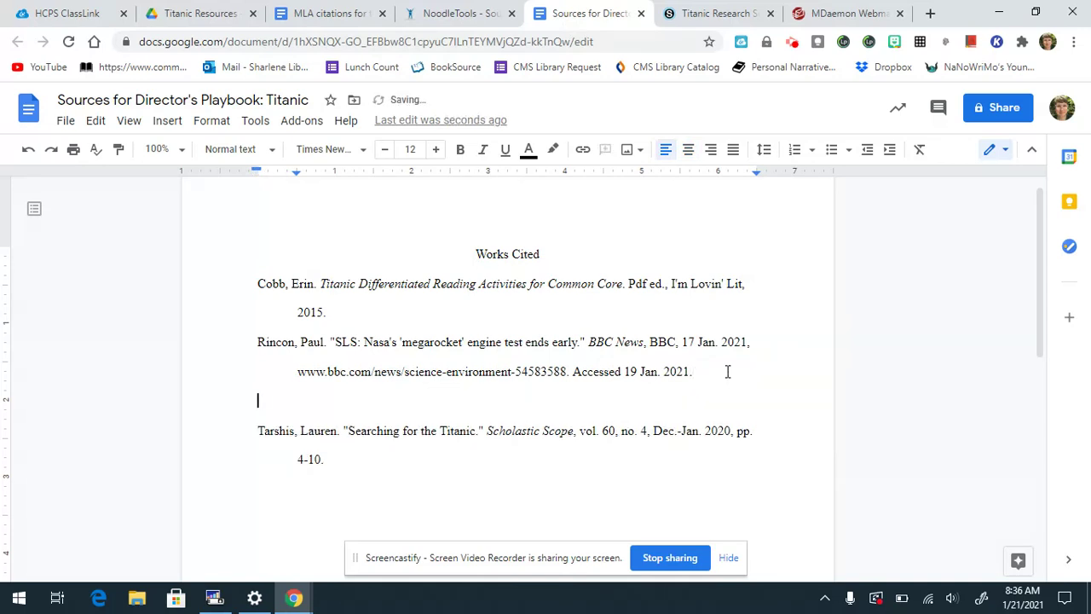
key("ctrl+v")
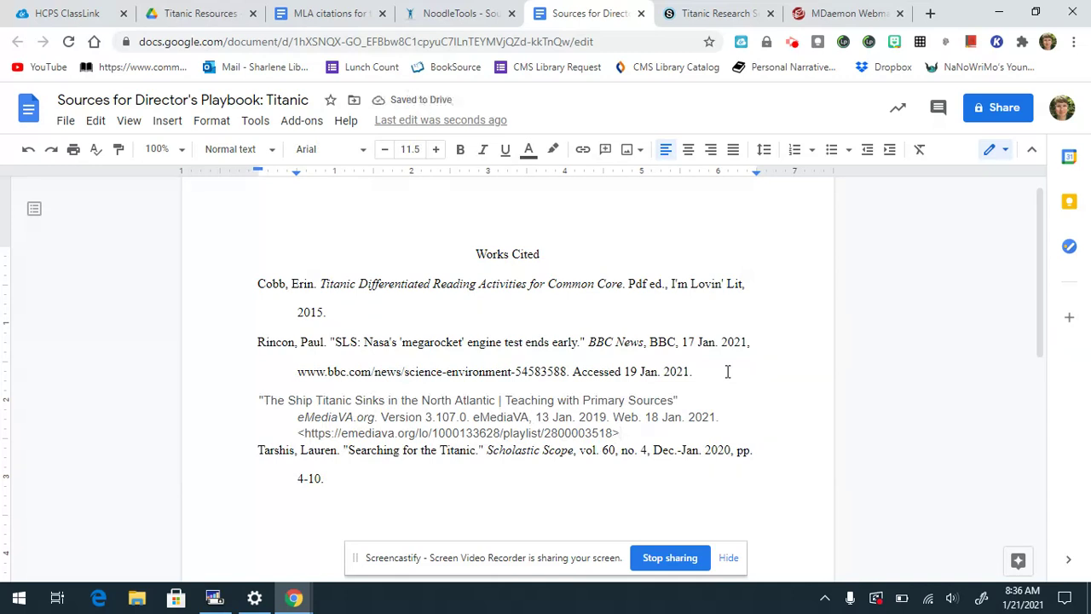
key("Return")
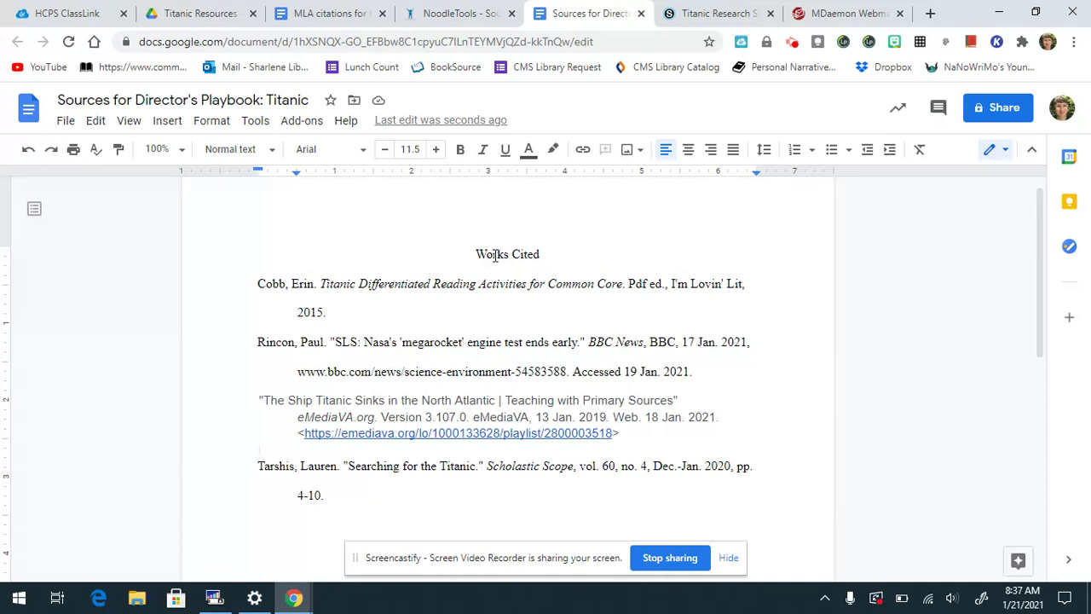
Step: Check the Works Cited heading's formatting and current line spacing, leaving them unchanged
left_click(495, 254)
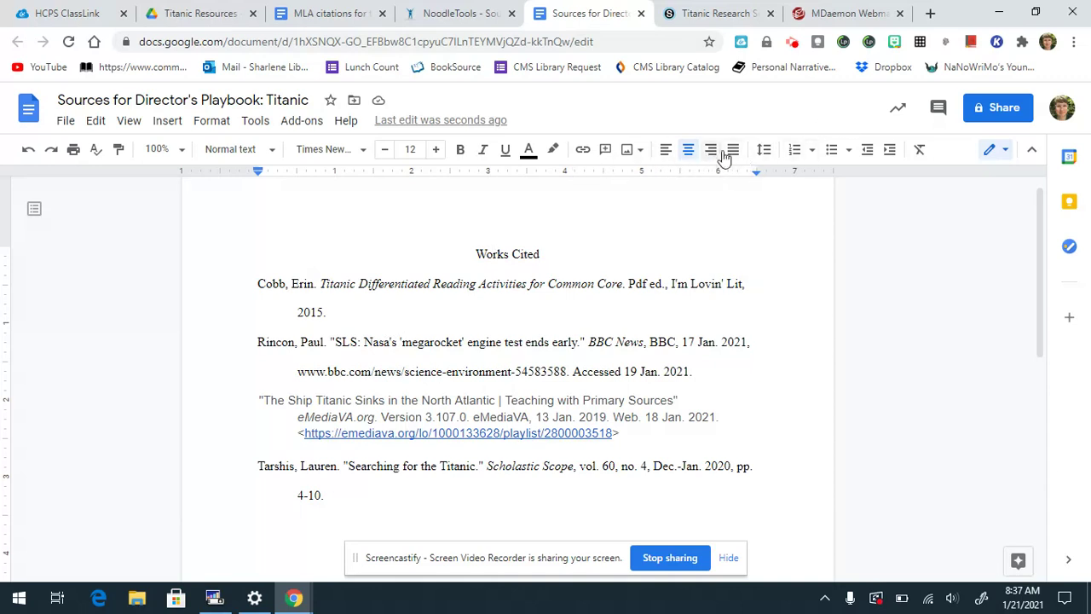
left_click(765, 151)
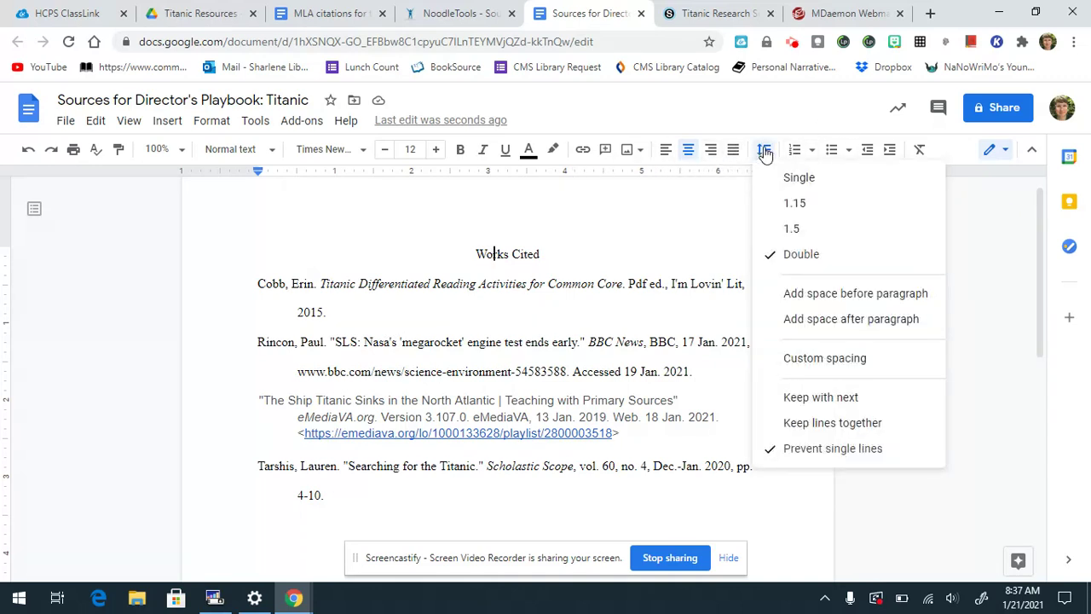
left_click(662, 219)
Step: Set the heading and every citation entry in Times New Roman
left_click_drag(467, 252, 601, 506)
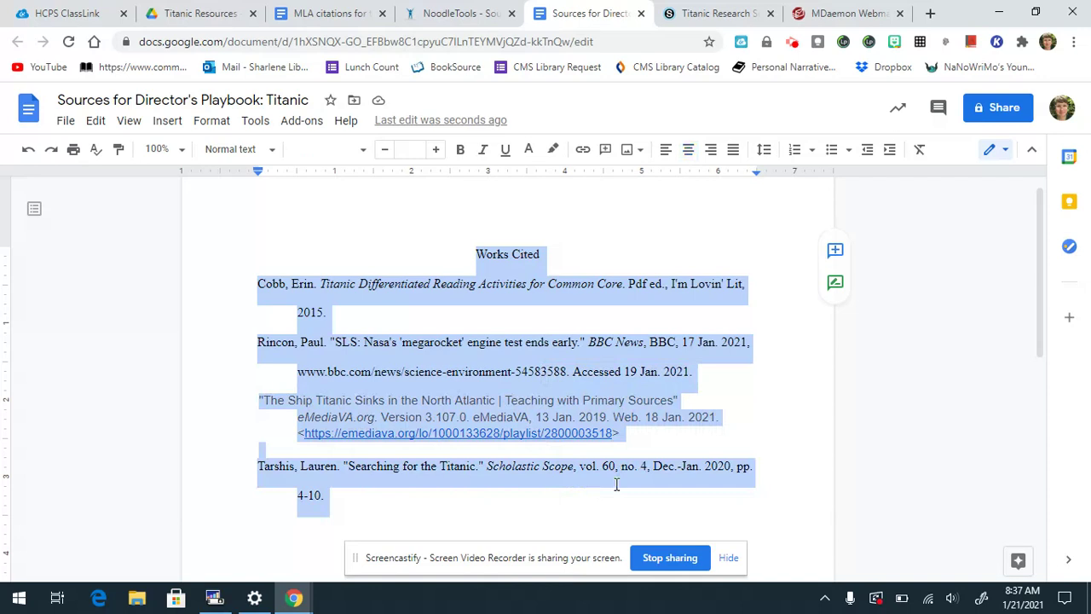
left_click(360, 151)
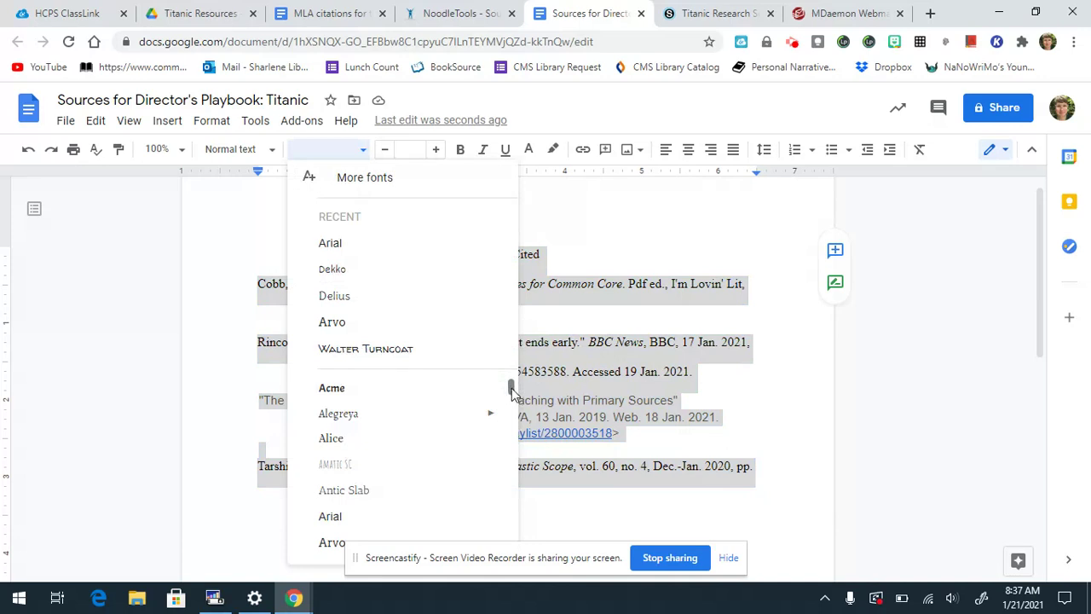
left_click_drag(512, 396, 500, 532)
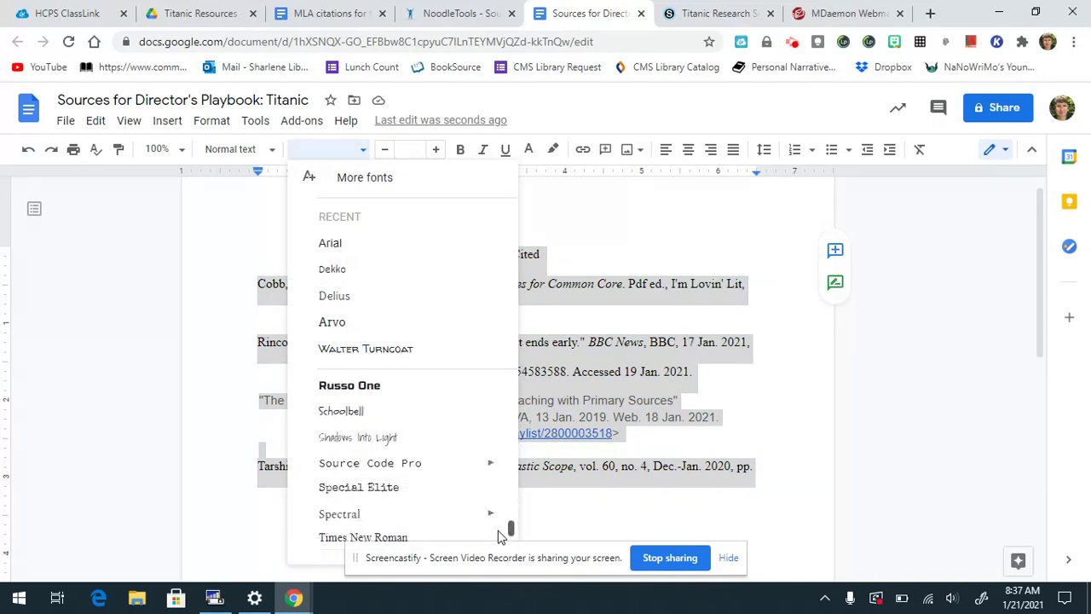
left_click(327, 539)
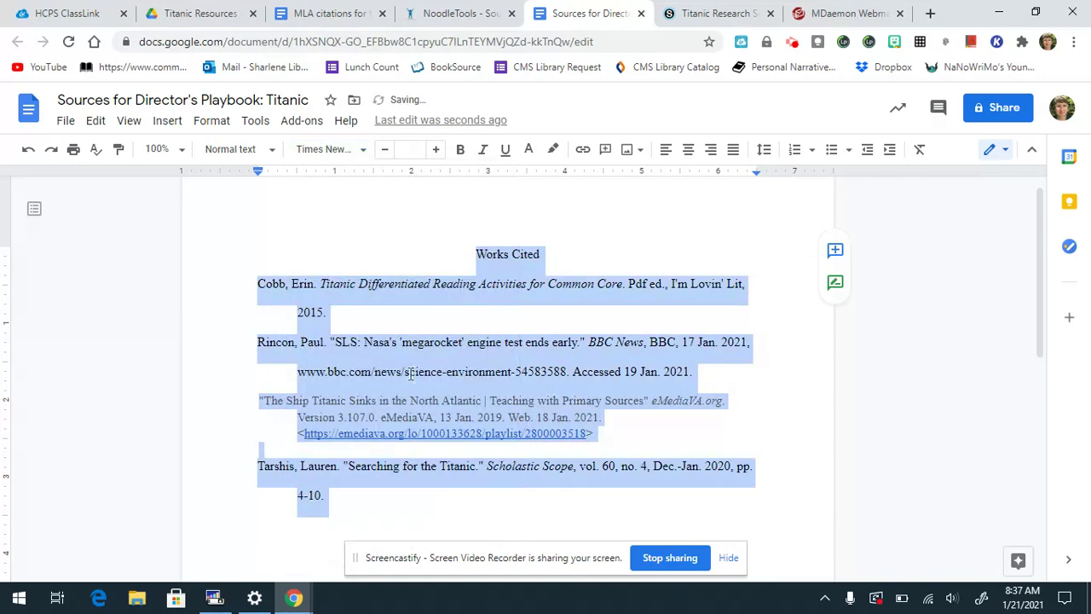
Step: Make all selected entries 11-point, black and double-spaced
left_click(413, 151)
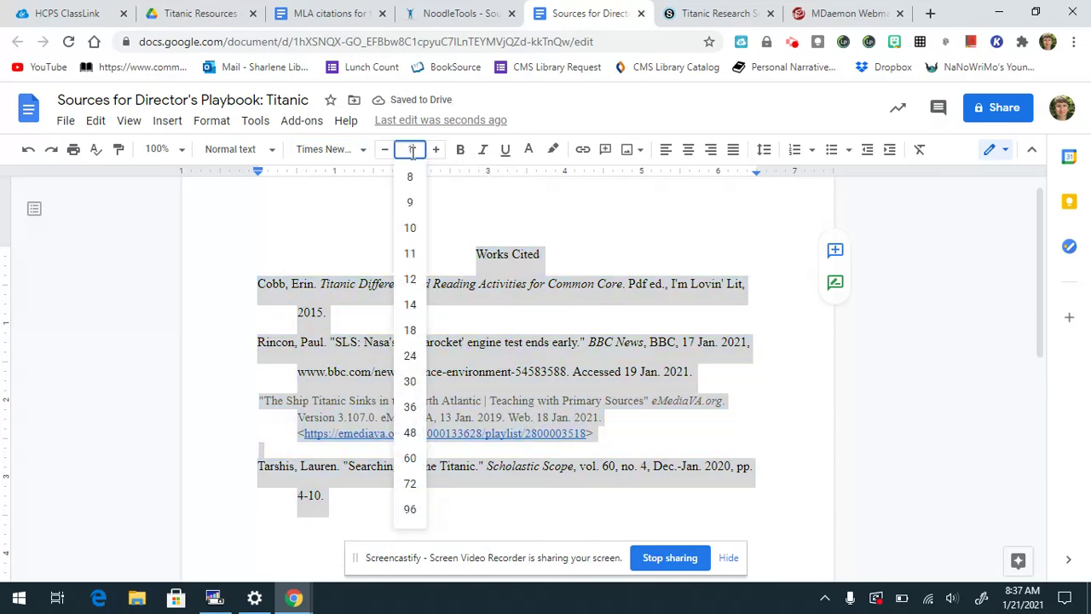
type("11")
key("Return")
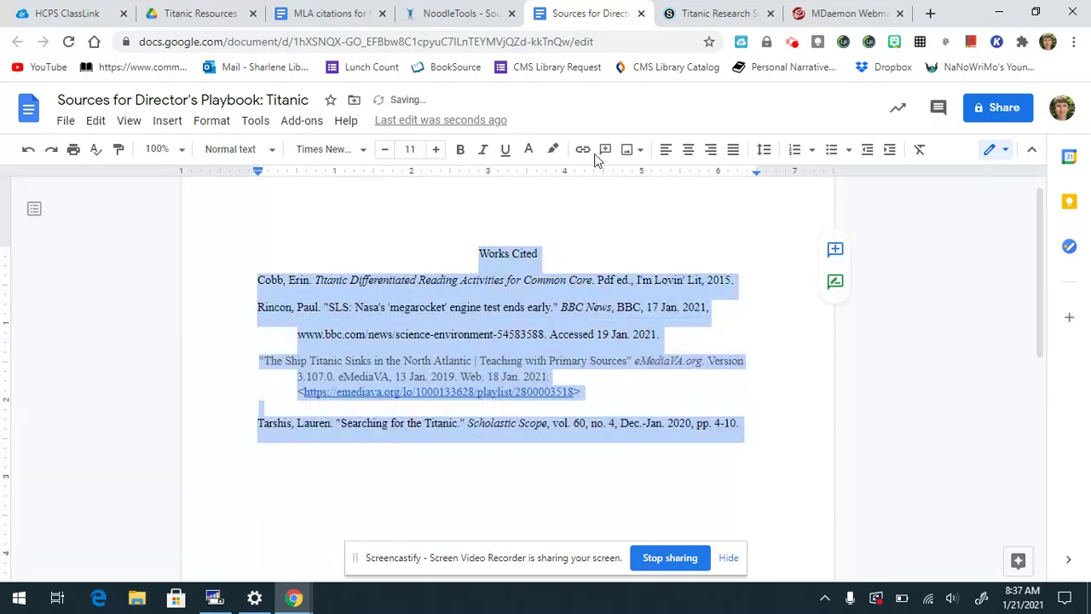
left_click(529, 153)
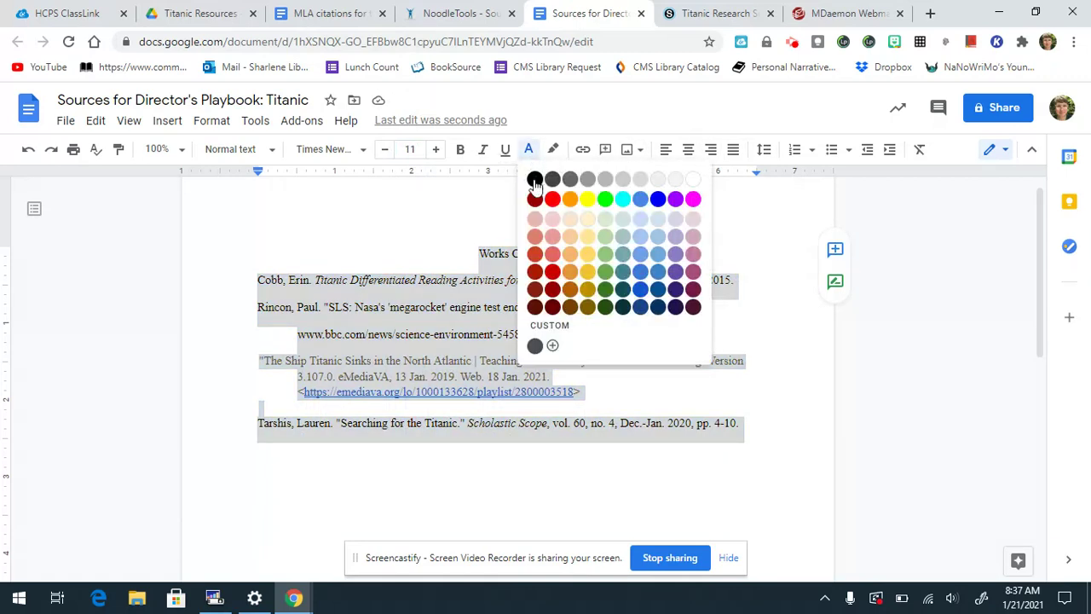
left_click(535, 179)
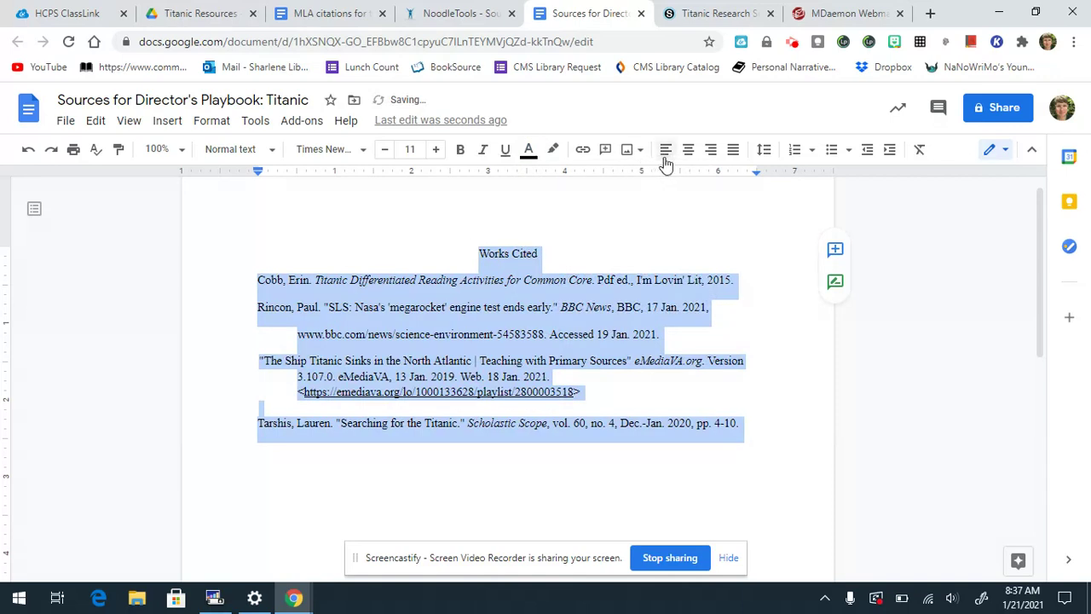
left_click(765, 150)
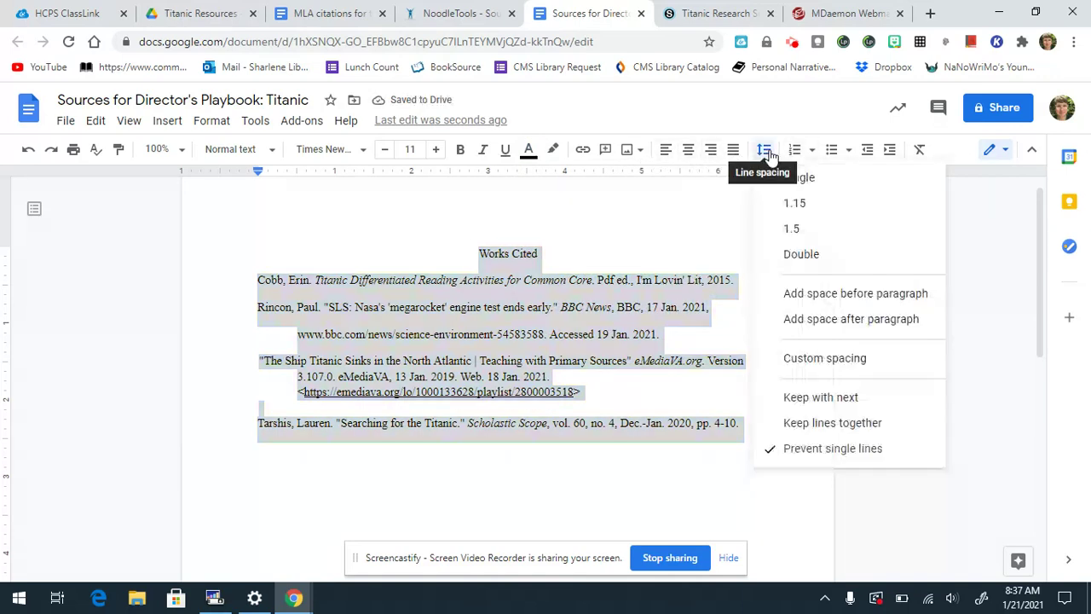
left_click(795, 255)
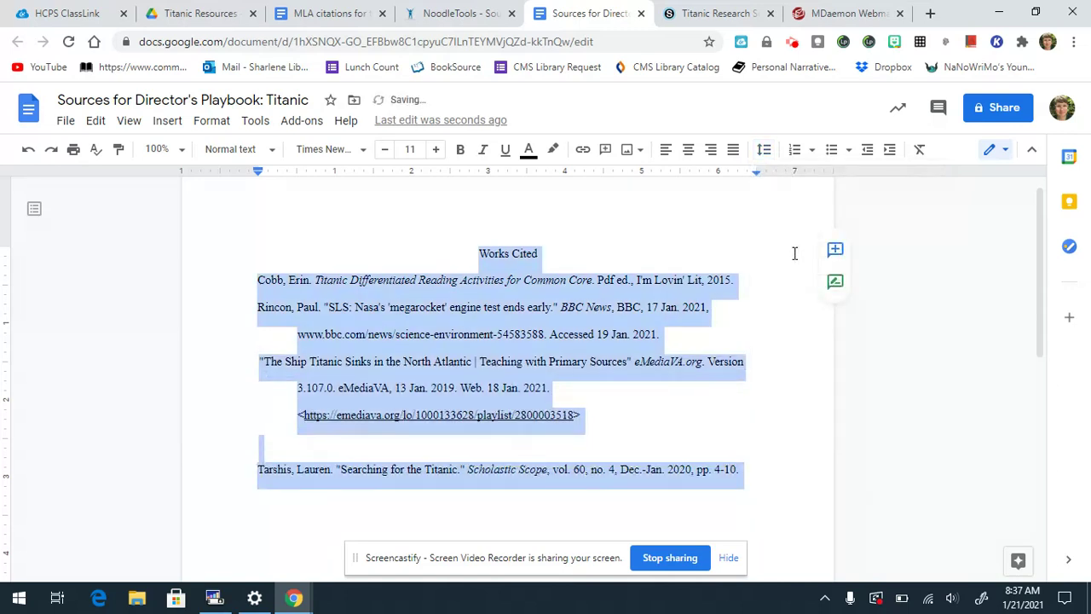
Step: Delete the blank line above the Tarshis entry
left_click(266, 451)
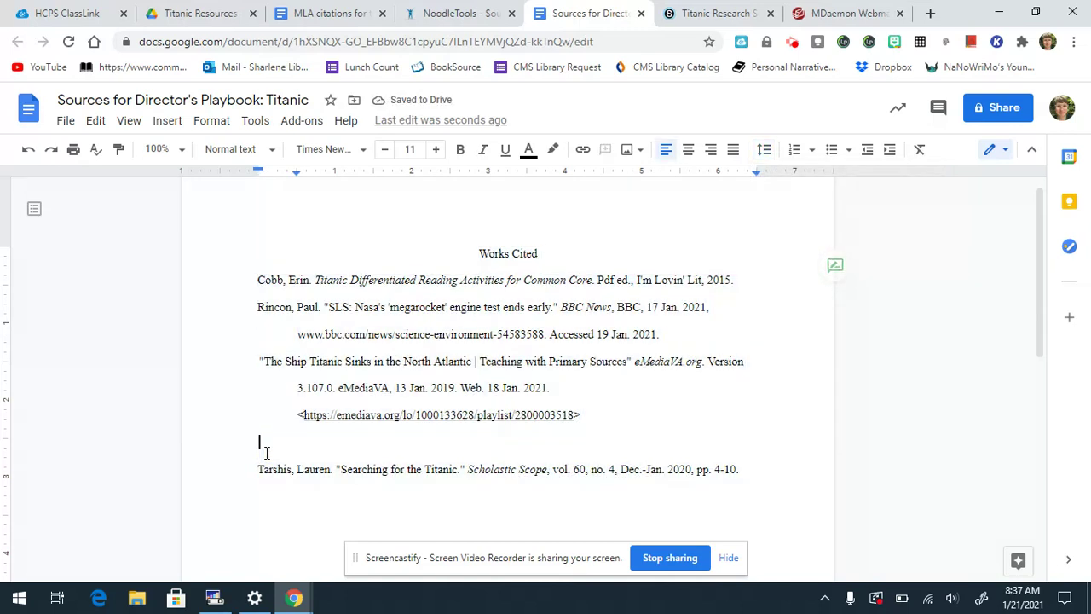
key("BackSpace")
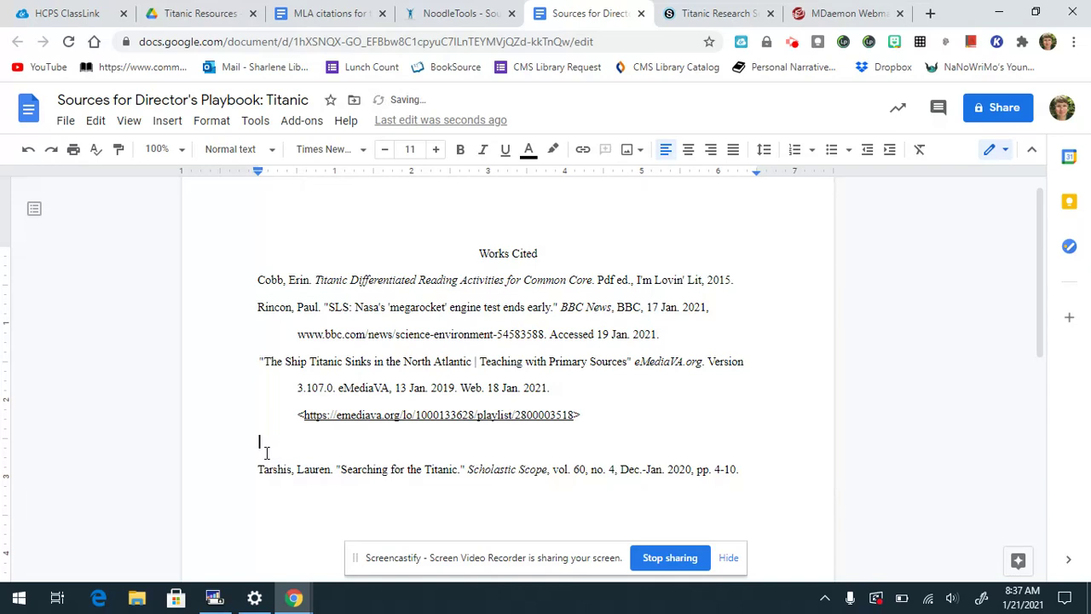
key("BackSpace")
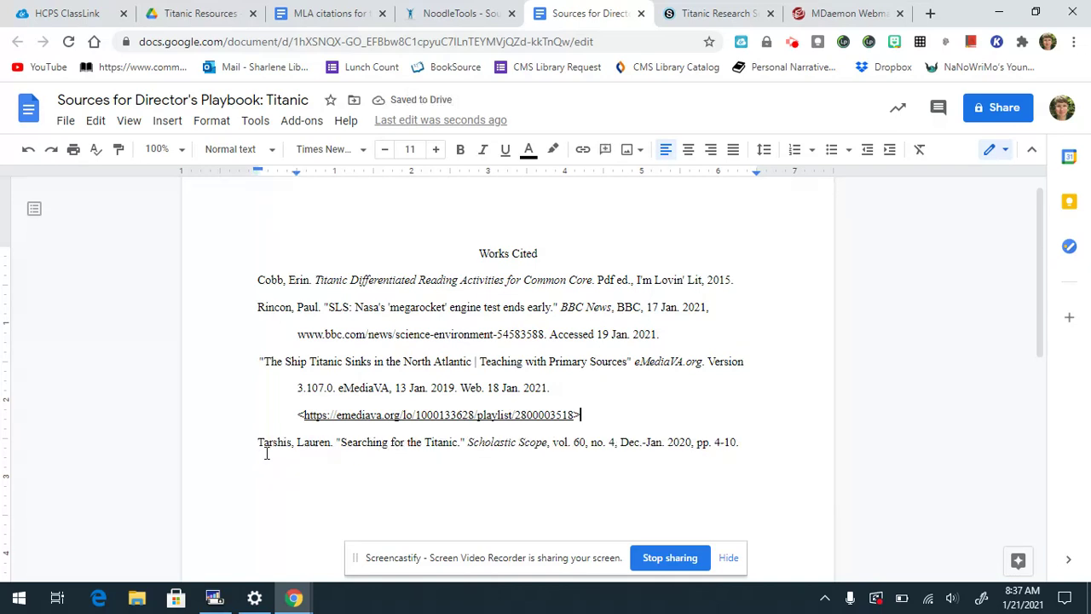
left_click(65, 122)
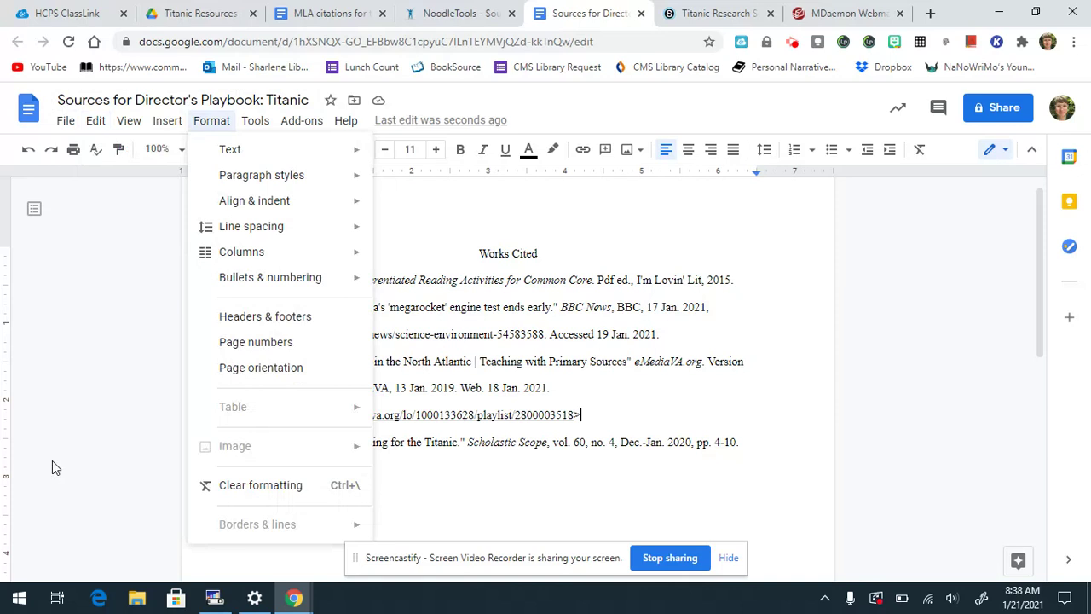
left_click(75, 491)
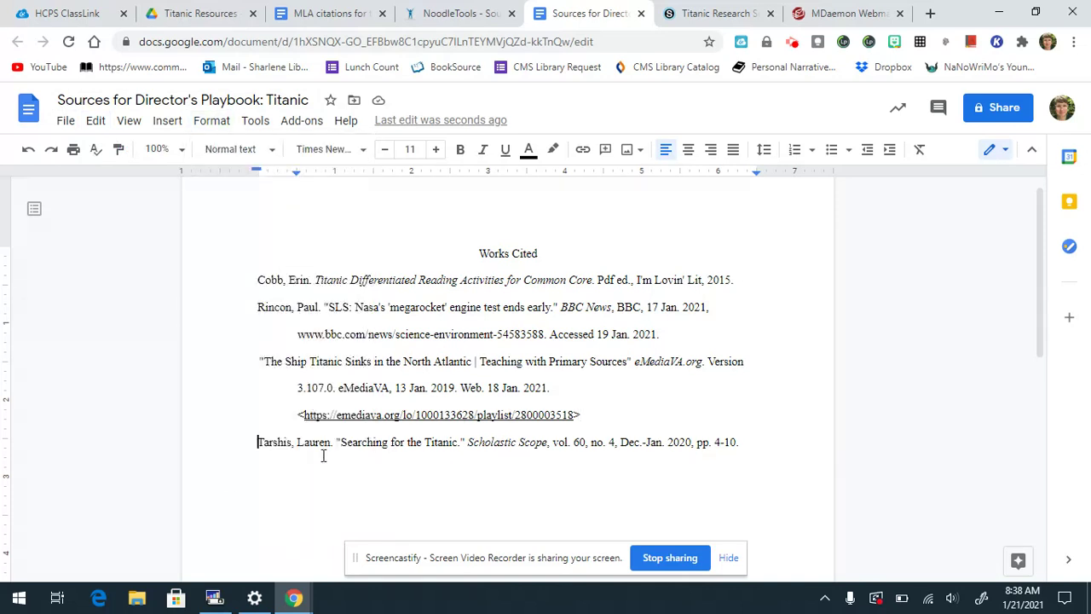
left_click(793, 44)
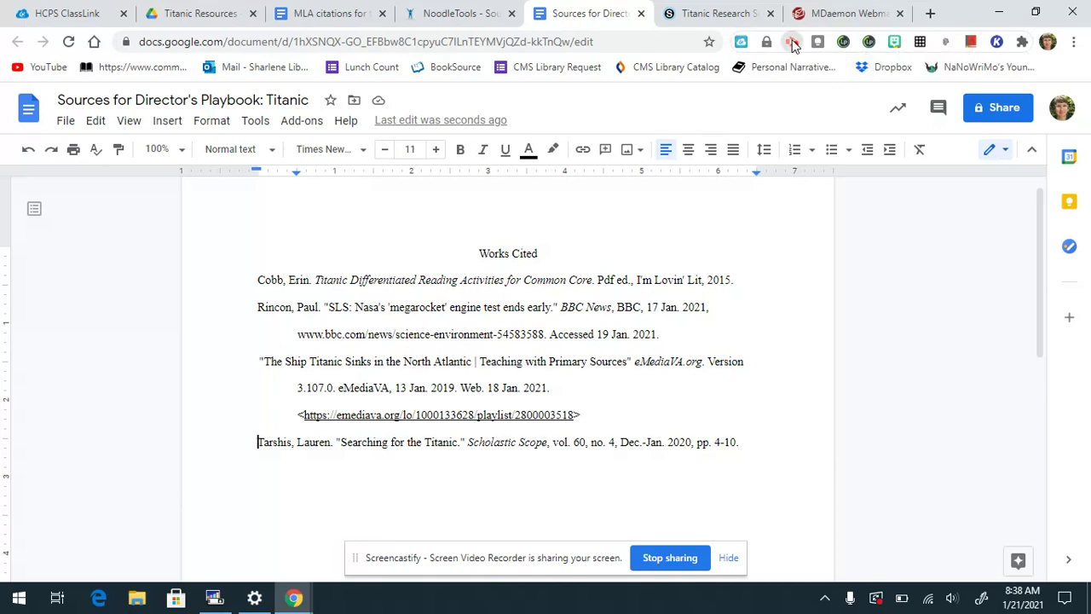